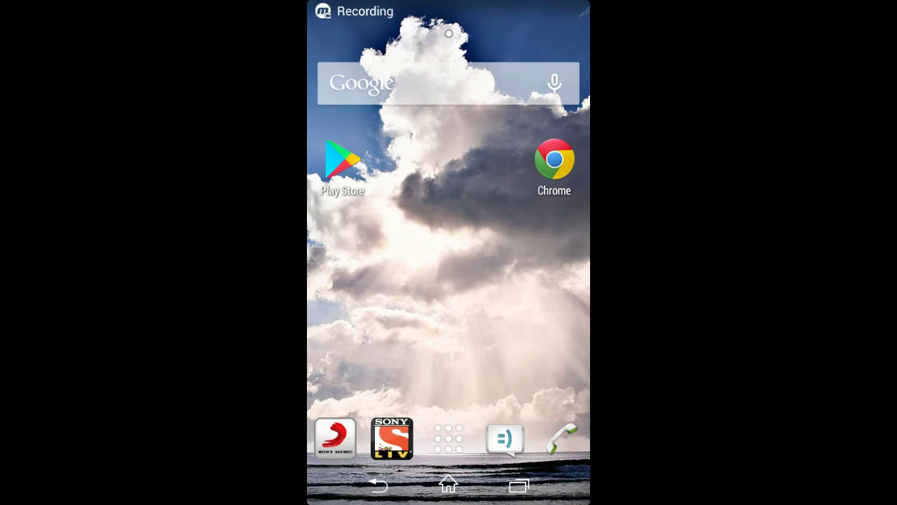
- Search Play Store for 'computer launcher' and open the BlueThemes Studio Computer Launcher - Win 10 Style page
{"action": "left_click", "coordinate": [448, 439]}
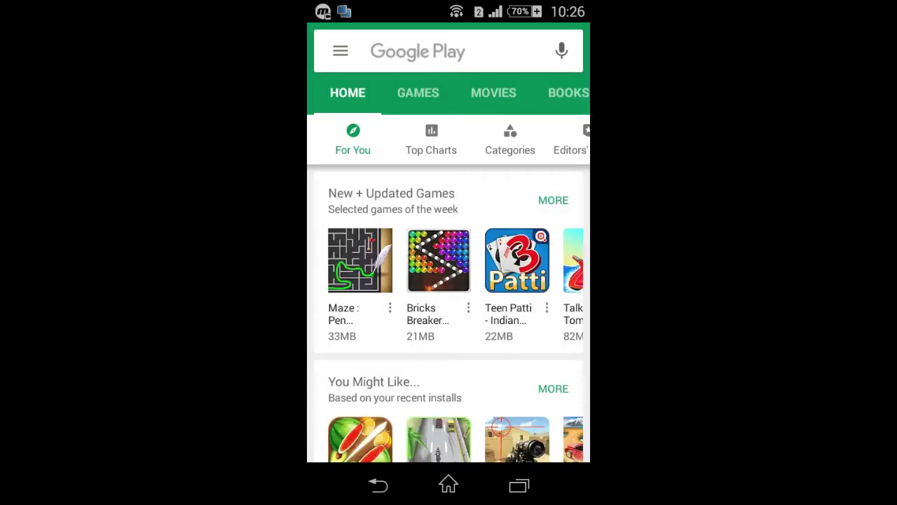
{"action": "left_click", "coordinate": [492, 56]}
{"action": "type", "text": "computer launcher"}
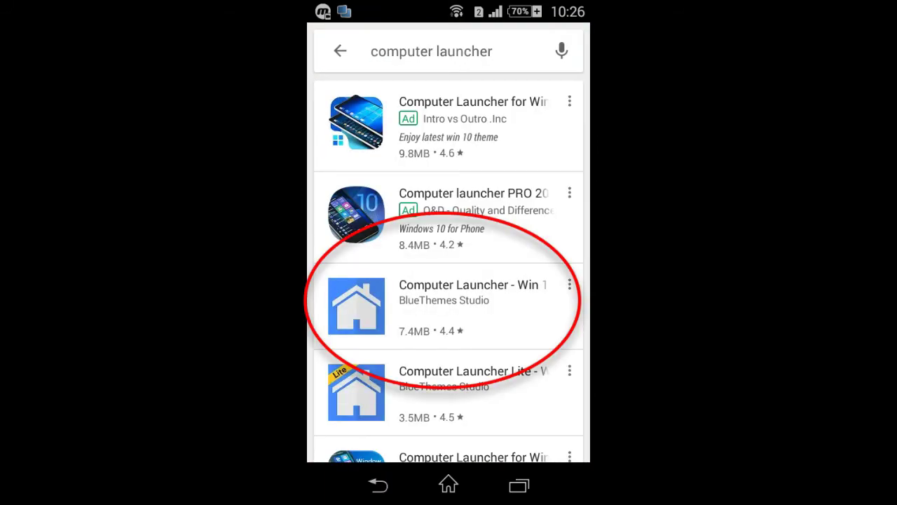
{"action": "left_click", "coordinate": [485, 311]}
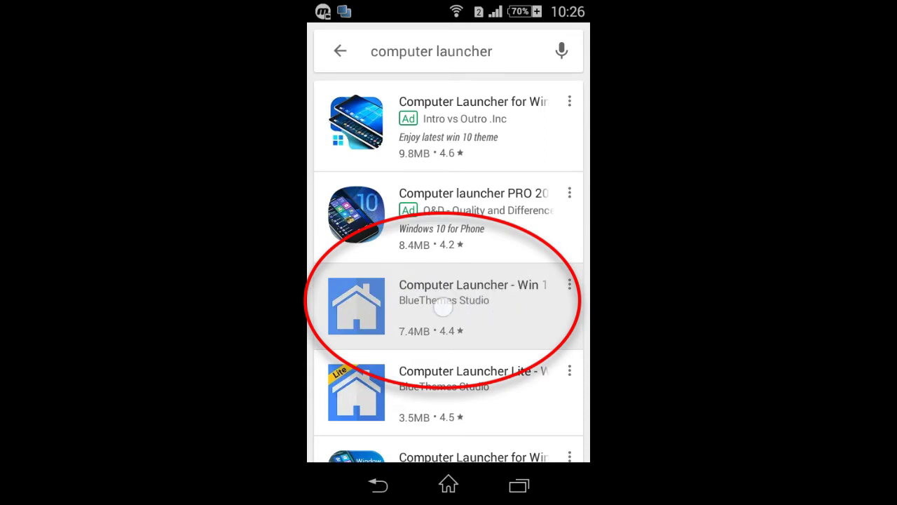
{"action": "left_click_drag", "start_coordinate": [500, 324], "coordinate": [501, 296]}
{"action": "left_click", "coordinate": [501, 296]}
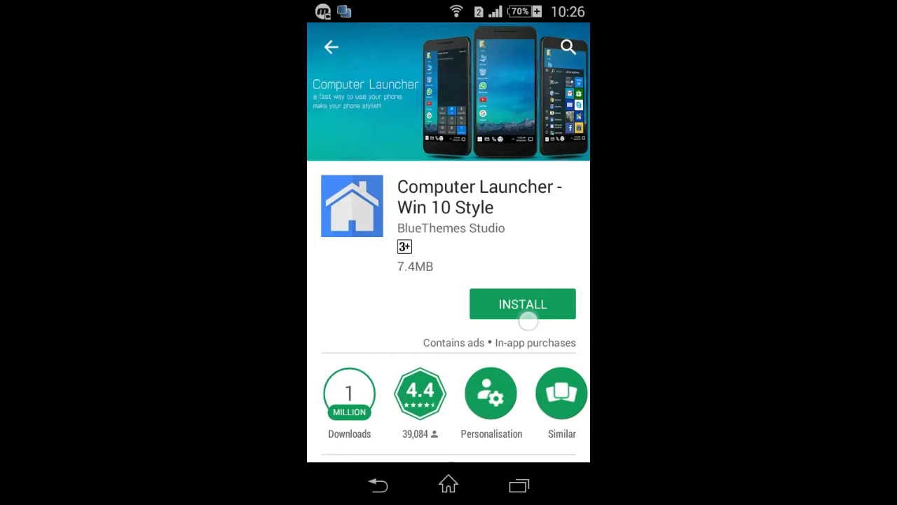
{"action": "left_click_drag", "start_coordinate": [527, 316], "coordinate": [545, 271]}
- Install Computer Launcher - Win 10 Style, accepting its permissions, and wait for the download
{"action": "left_click", "coordinate": [523, 253]}
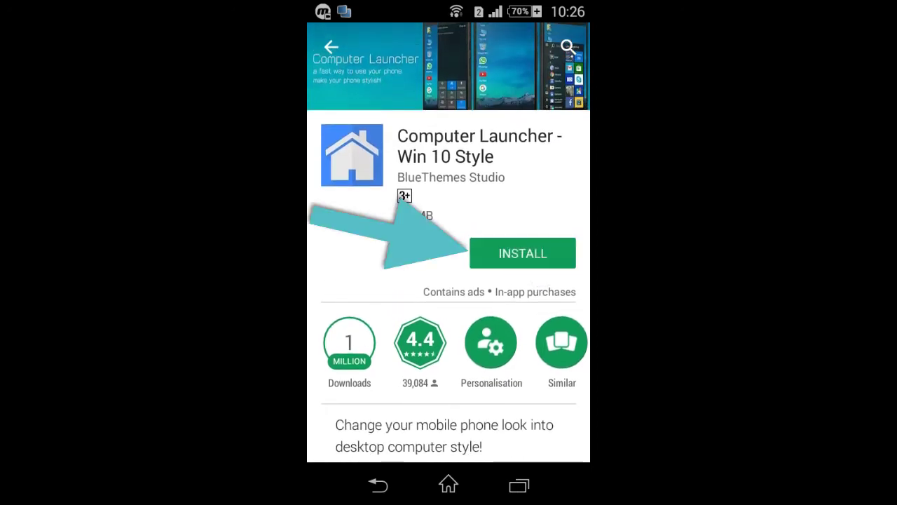
{"action": "left_click", "coordinate": [509, 419]}
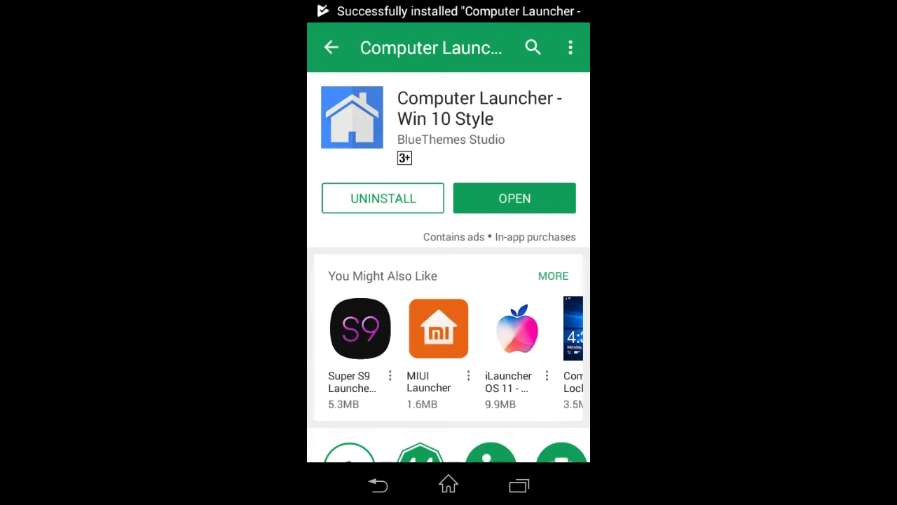
{"action": "left_click_drag", "start_coordinate": [556, 190], "coordinate": [505, 183]}
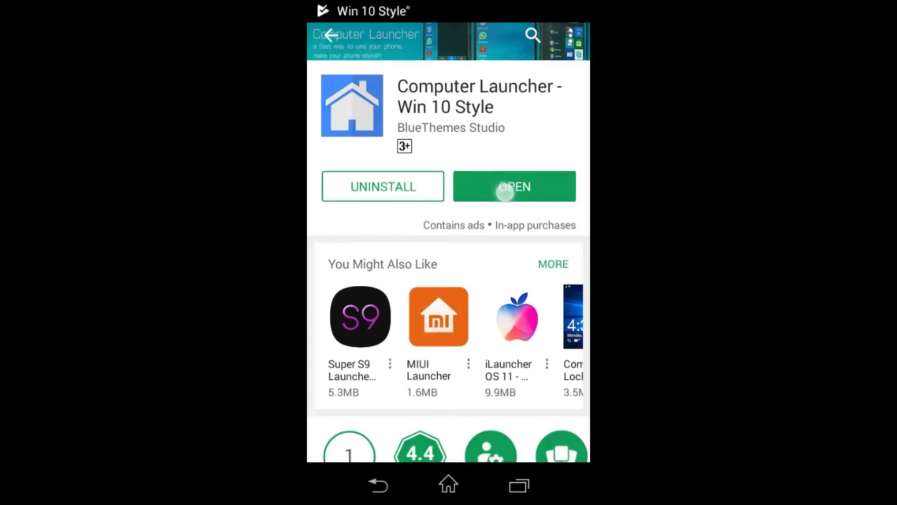
- Open the newly installed Computer Launcher and continue past its splash screen to the desktop
{"action": "left_click", "coordinate": [524, 170]}
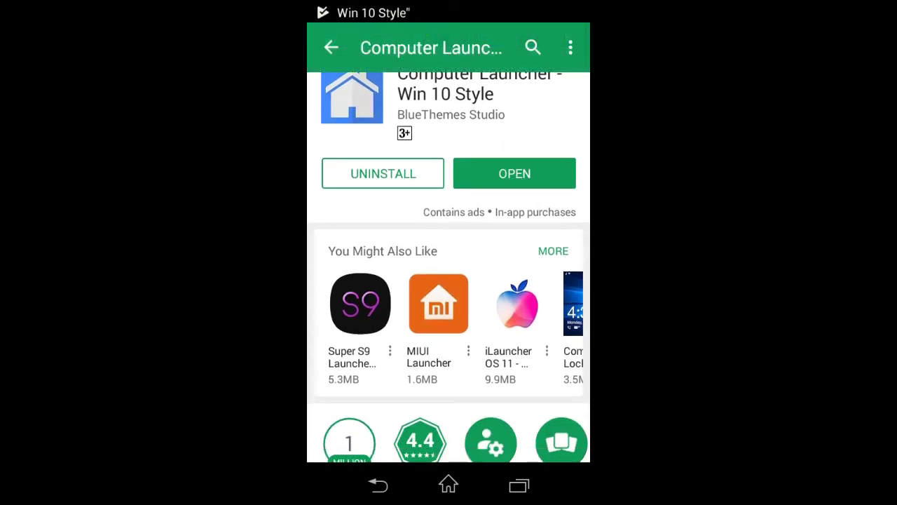
{"action": "left_click", "coordinate": [539, 174]}
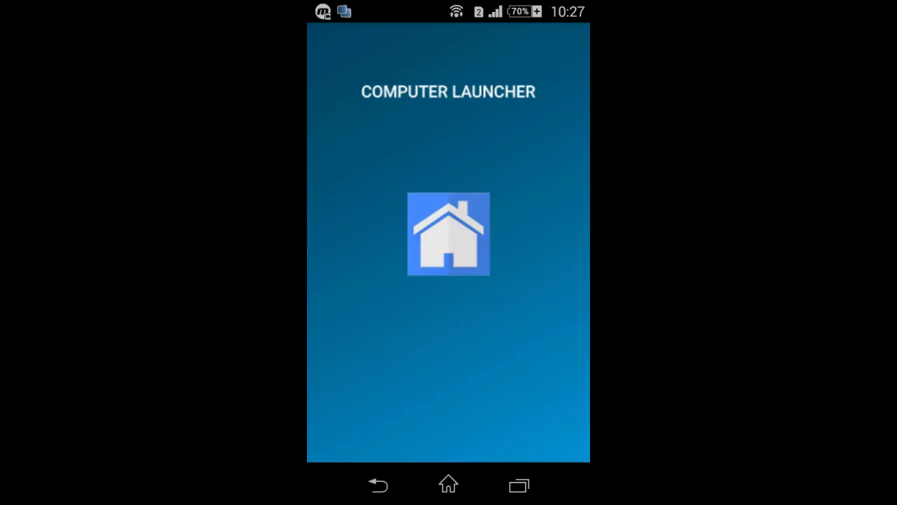
{"action": "left_click", "coordinate": [506, 291]}
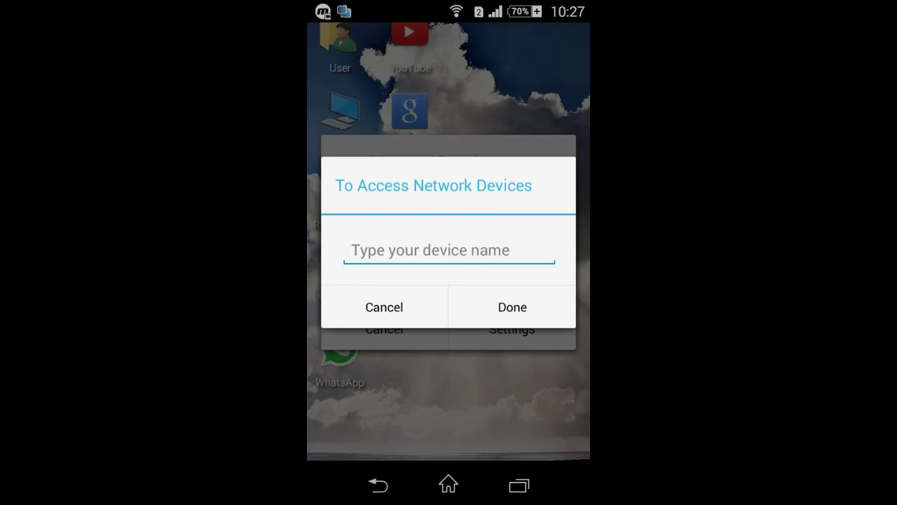
{"action": "left_click", "coordinate": [445, 245]}
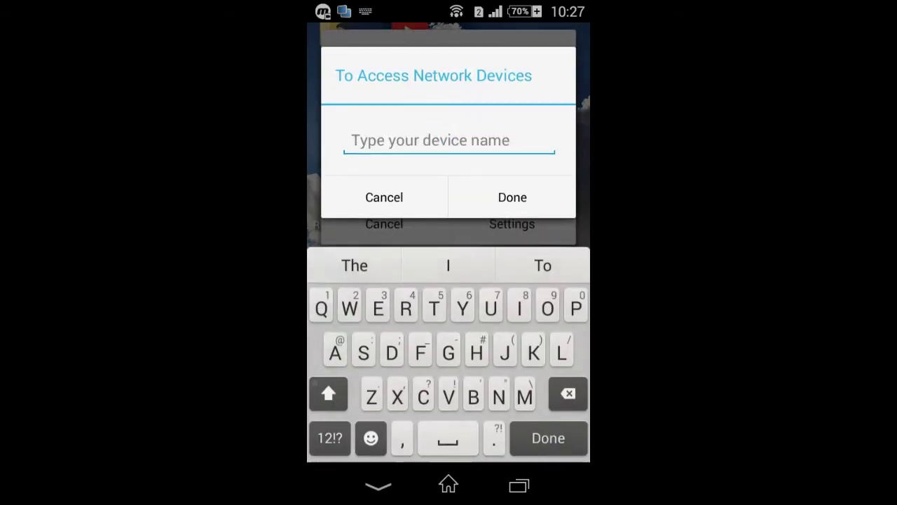
{"action": "left_click", "coordinate": [335, 349]}
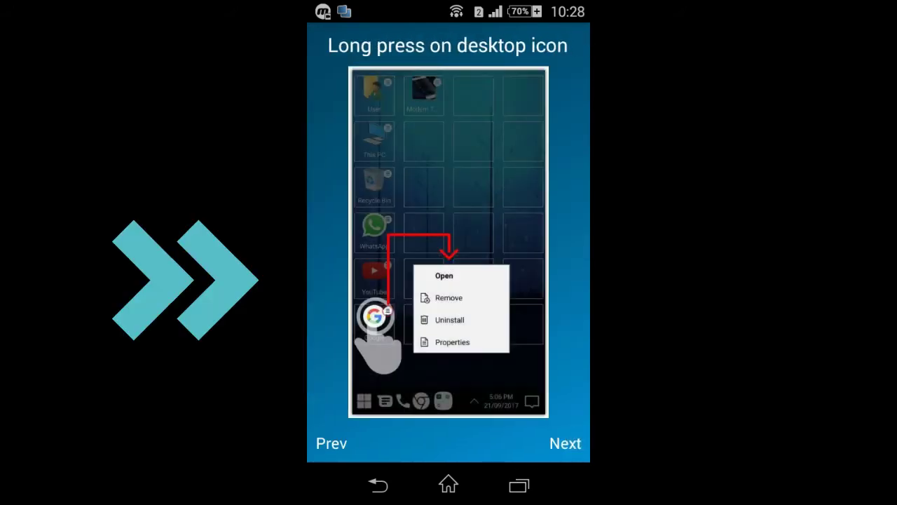
{"action": "left_click", "coordinate": [577, 441]}
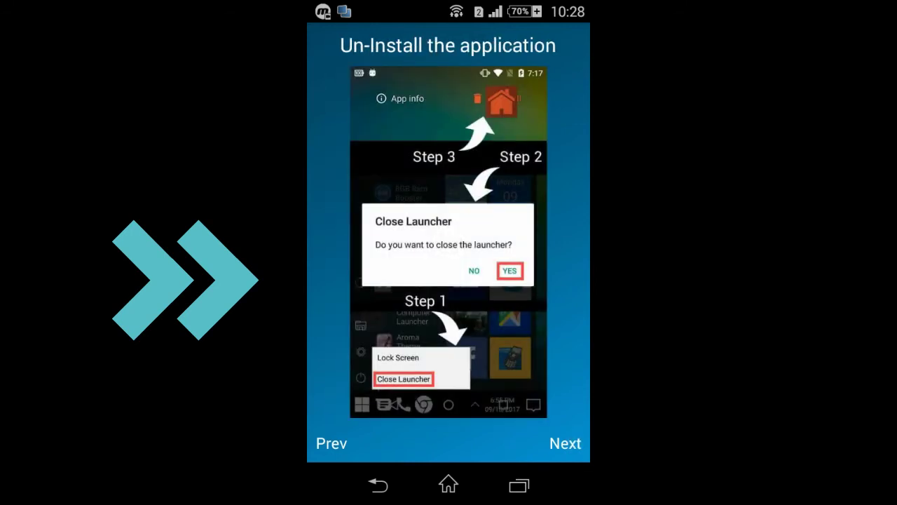
{"action": "left_click", "coordinate": [571, 441]}
{"action": "left_click", "coordinate": [578, 438]}
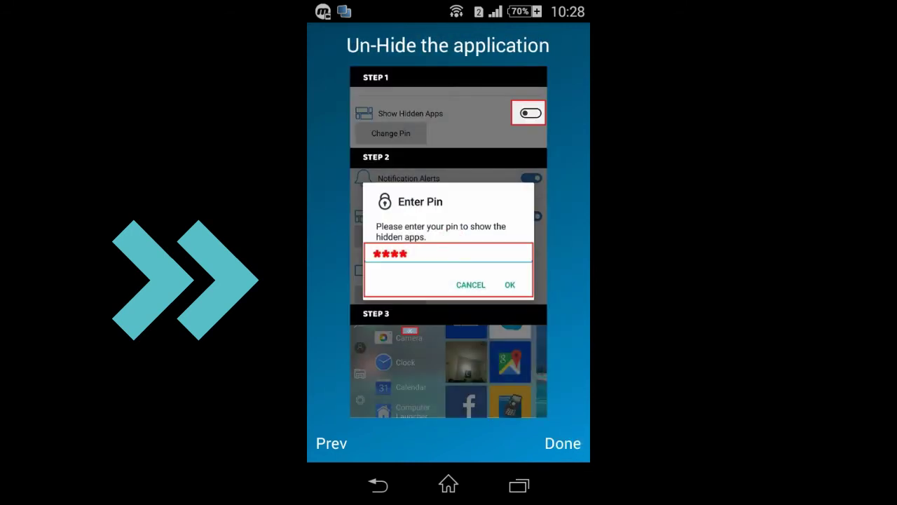
{"action": "left_click", "coordinate": [571, 442]}
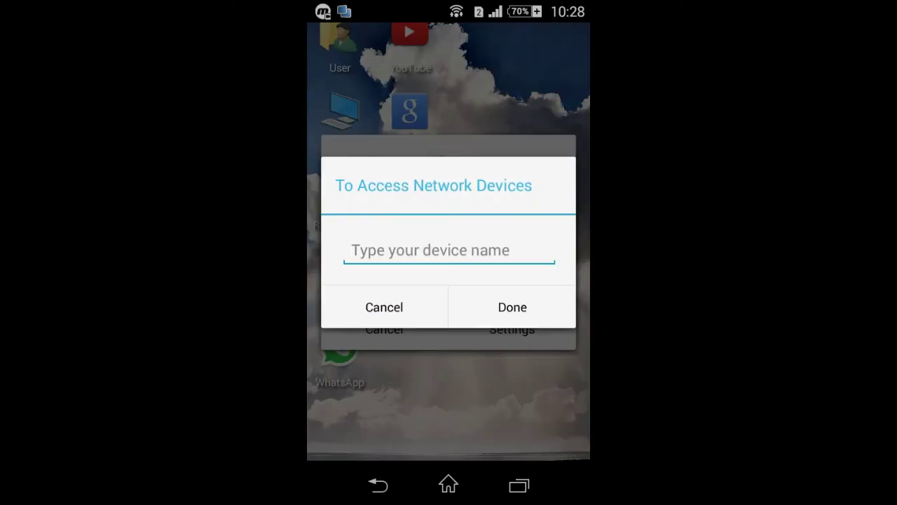
- Enter 'Allabout PC' as the device name and confirm it
{"action": "left_click", "coordinate": [462, 253]}
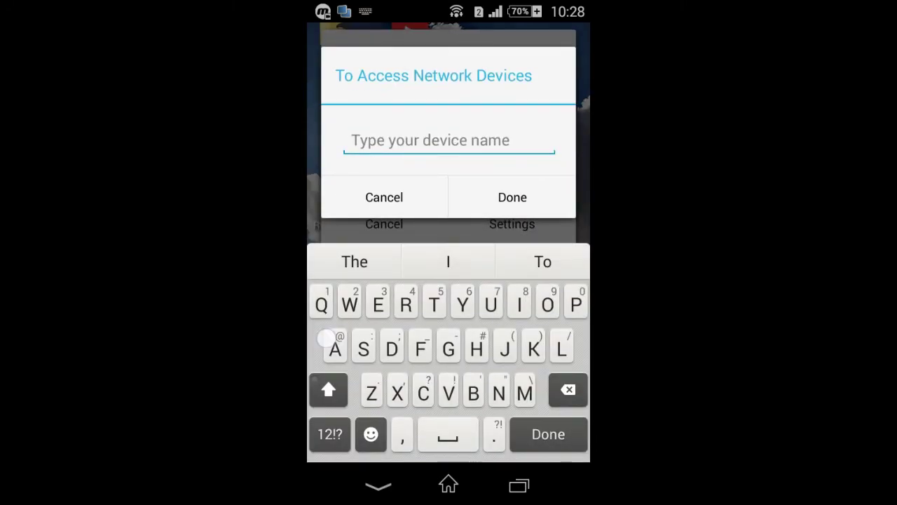
{"action": "type", "text": "AllA"}
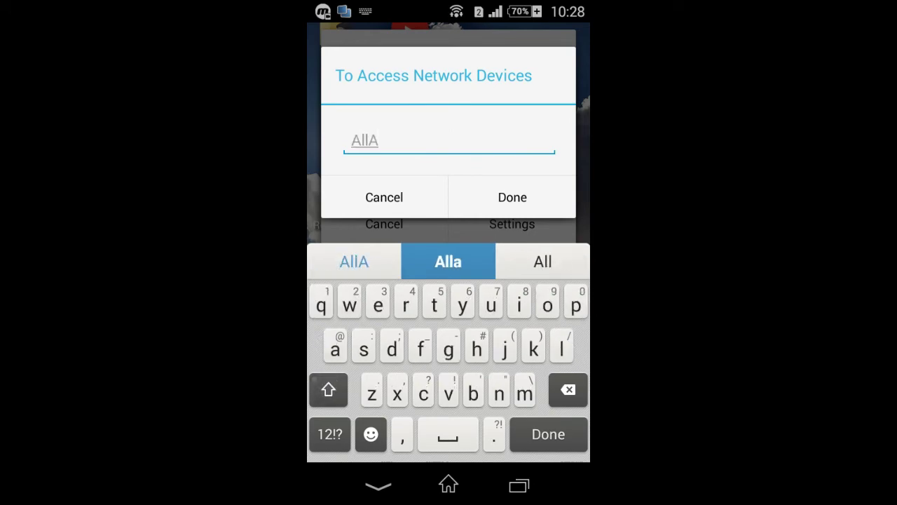
{"action": "type", "text": "bout "}
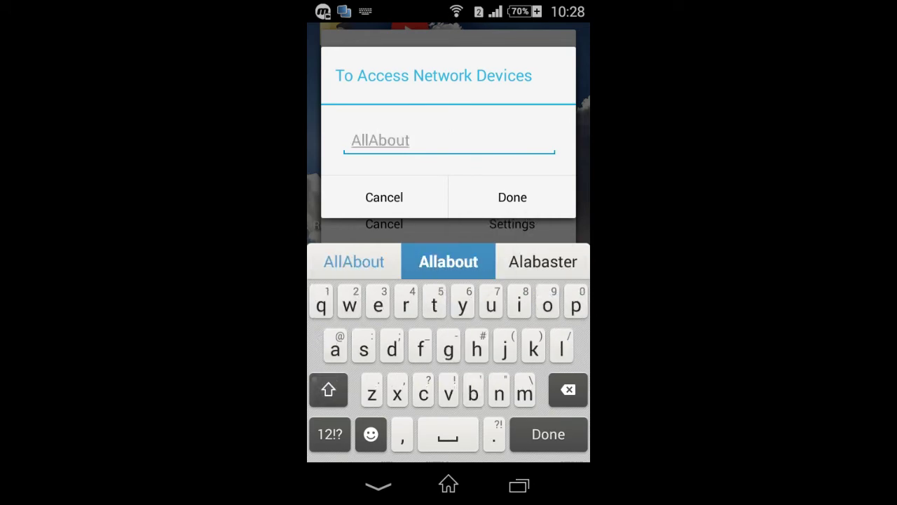
{"action": "type", "text": "p"}
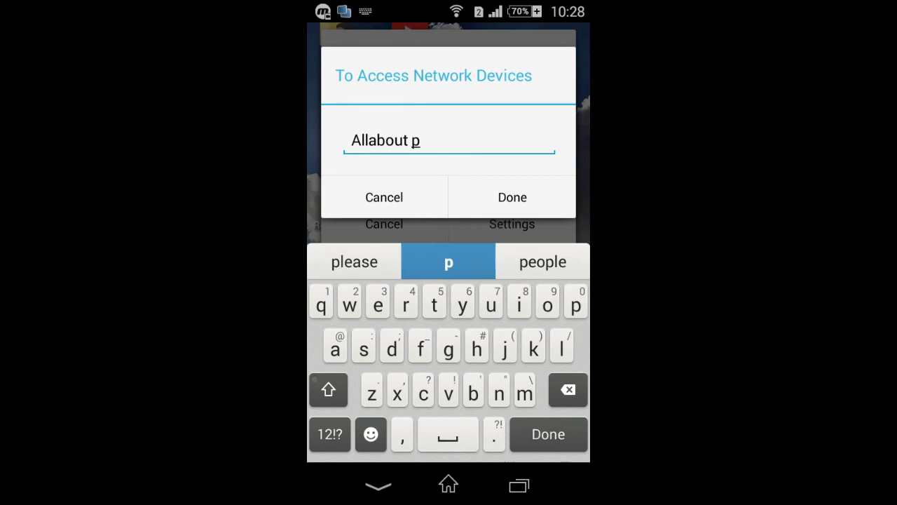
{"action": "key", "text": "BackSpace"}
{"action": "left_click", "coordinate": [328, 390]}
{"action": "left_click", "coordinate": [328, 390]}
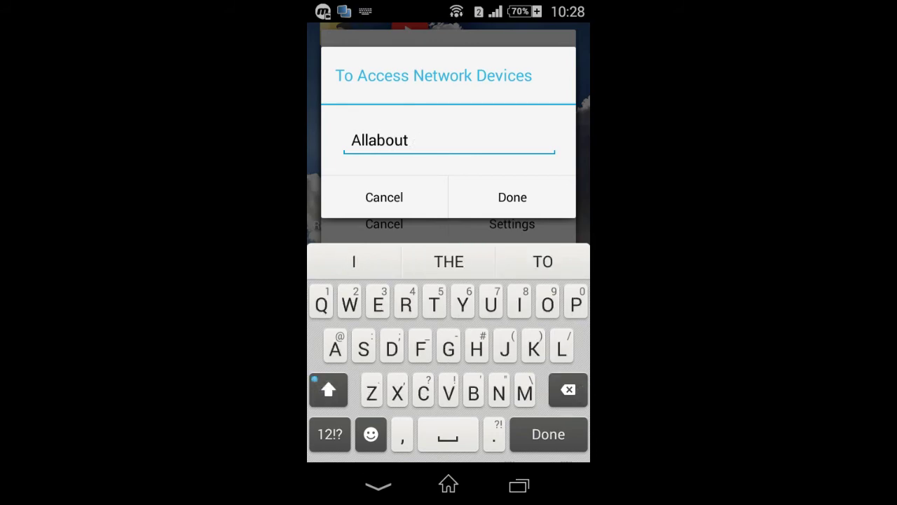
{"action": "type", "text": "PC"}
{"action": "left_click", "coordinate": [512, 197]}
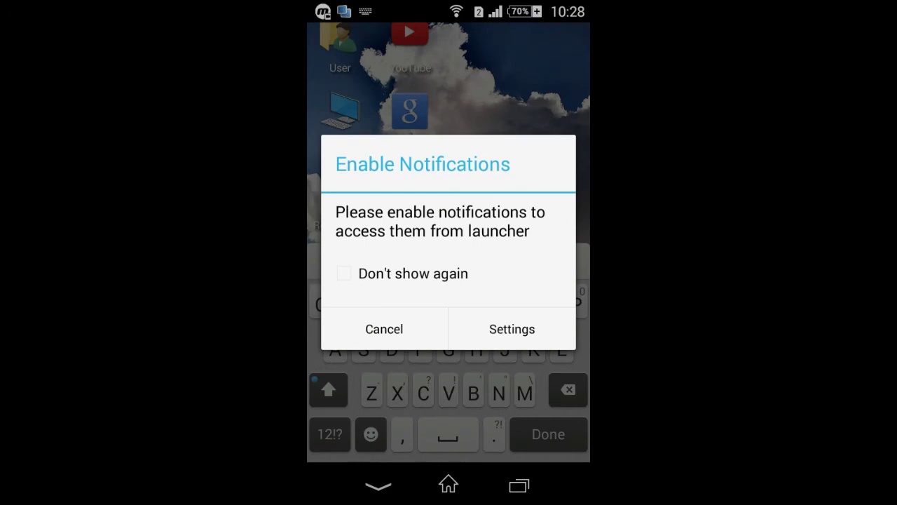
- Tick Don't show again, grant Computer Launcher notification access in Settings, and go back
{"action": "left_click", "coordinate": [344, 274]}
{"action": "left_click", "coordinate": [512, 329]}
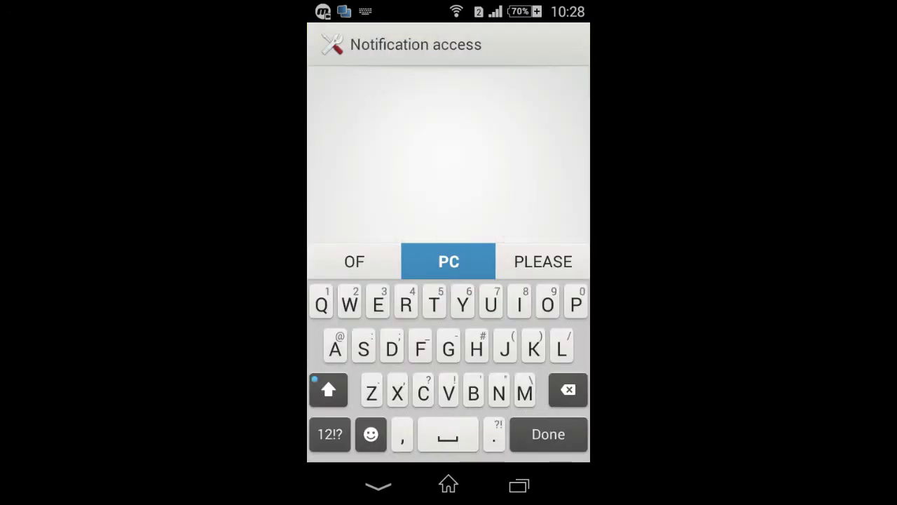
{"action": "left_click", "coordinate": [533, 91]}
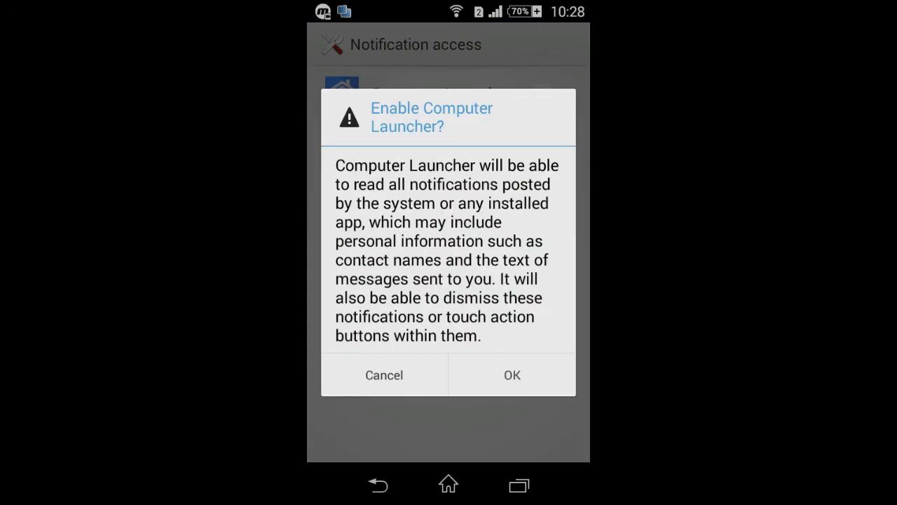
{"action": "left_click", "coordinate": [512, 375]}
{"action": "left_click", "coordinate": [378, 485]}
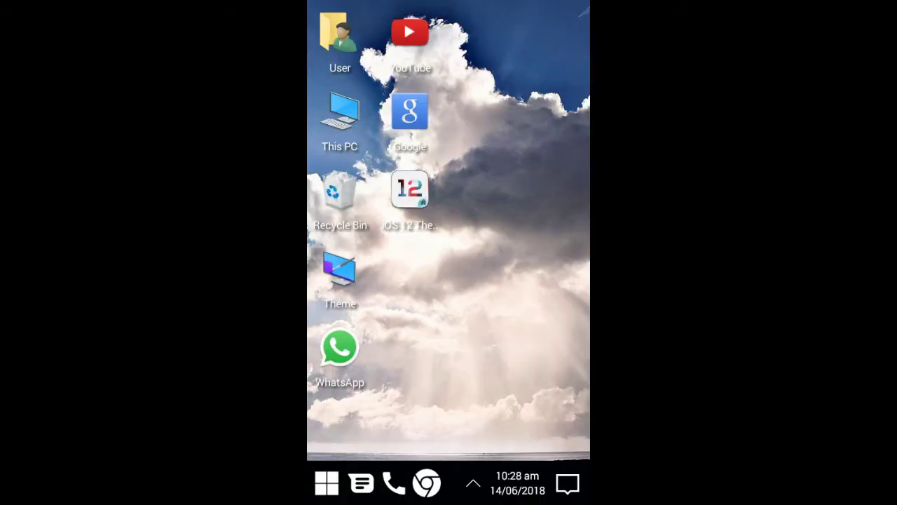
- Create a desktop shortcut for Dr. Driving from the Start menu's app list
{"action": "left_click", "coordinate": [326, 483]}
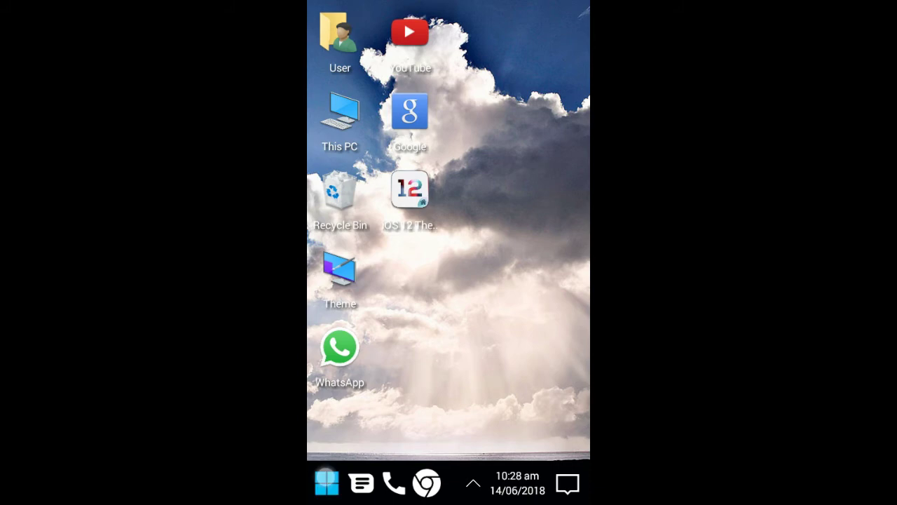
{"action": "left_click_drag", "start_coordinate": [413, 349], "coordinate": [434, 218]}
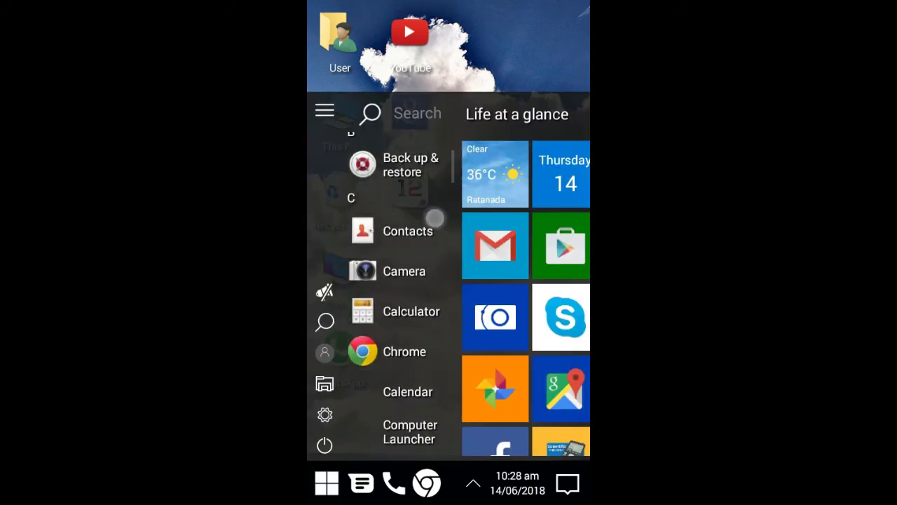
{"action": "left_click_drag", "start_coordinate": [423, 310], "coordinate": [427, 211]}
{"action": "left_click_drag", "start_coordinate": [430, 346], "coordinate": [427, 245]}
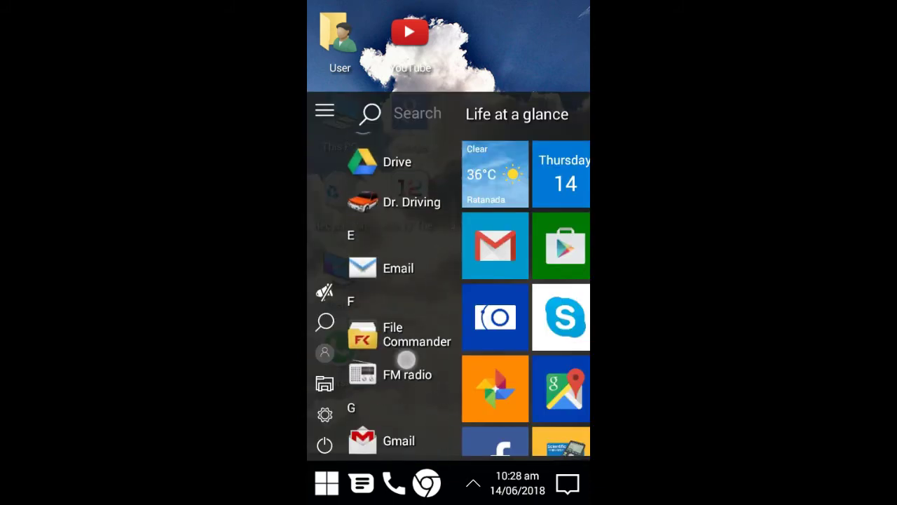
{"action": "right_click", "coordinate": [418, 209]}
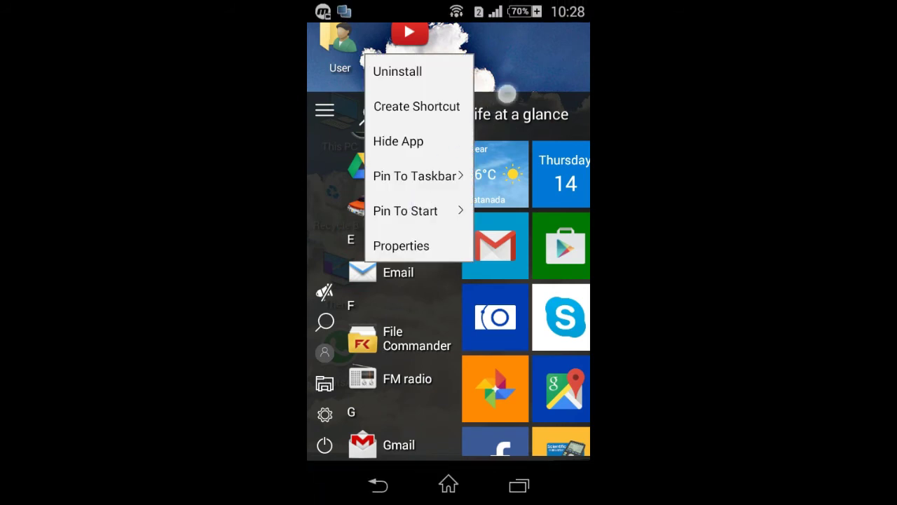
{"action": "left_click", "coordinate": [438, 106]}
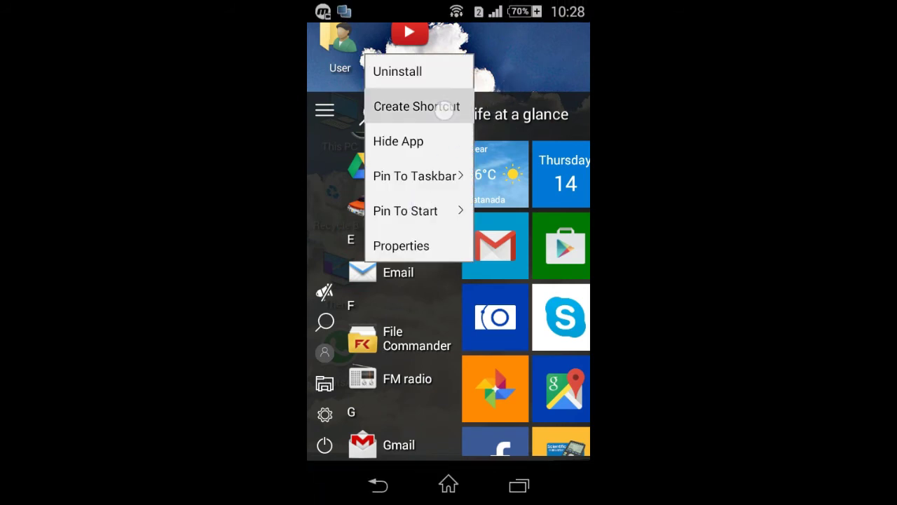
{"action": "left_click", "coordinate": [526, 71]}
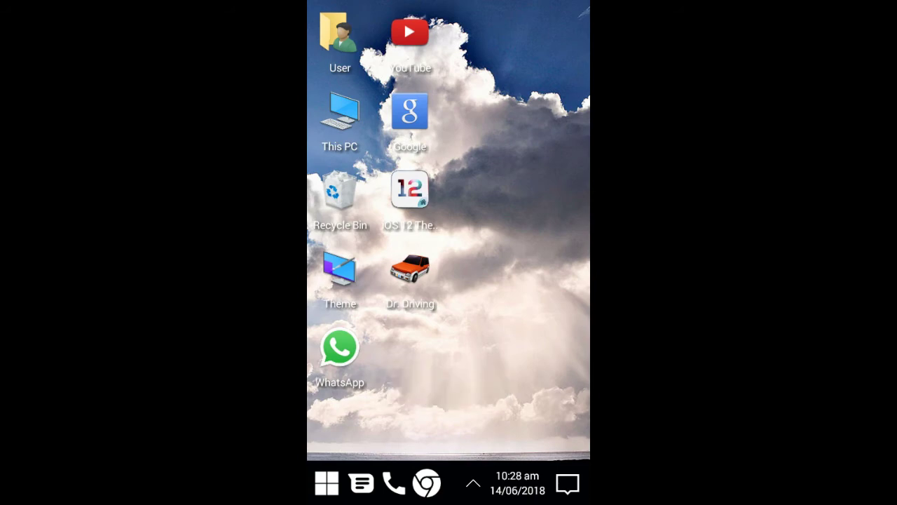
- Open and close This PC, then reopen it and minimise it to the taskbar
{"action": "left_click", "coordinate": [340, 113]}
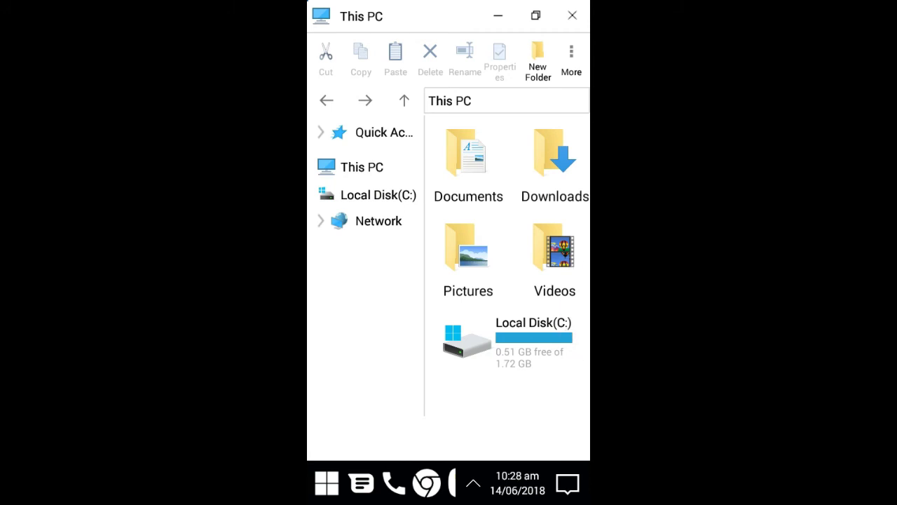
{"action": "left_click", "coordinate": [573, 15]}
{"action": "left_click", "coordinate": [340, 113]}
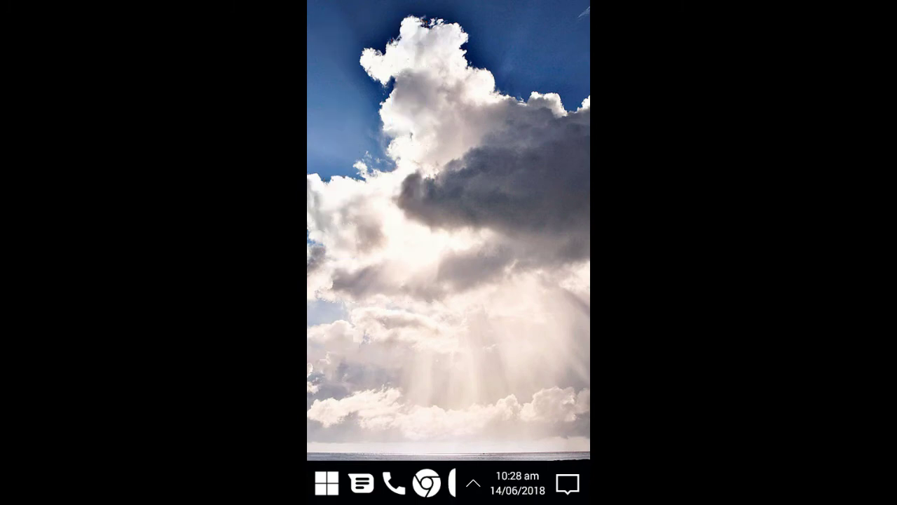
{"action": "left_click", "coordinate": [498, 15]}
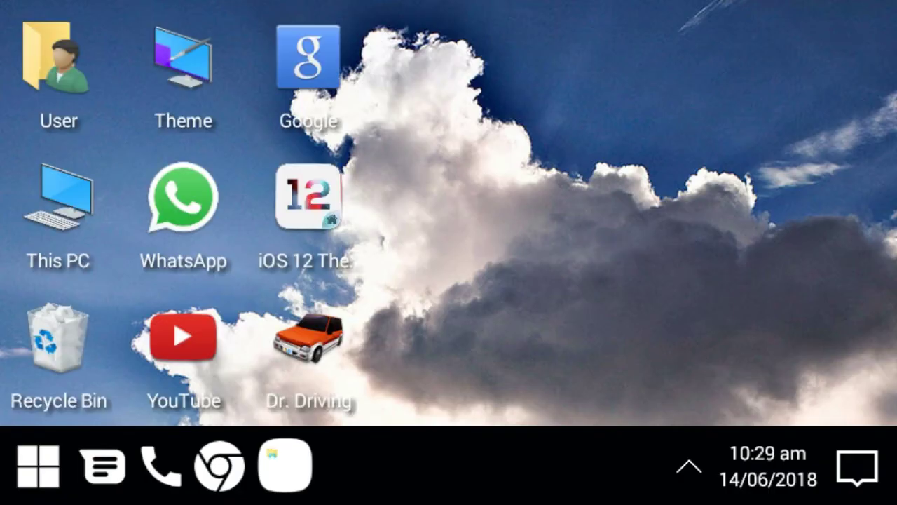
- Restore the minimised This PC window from Recent Apps and close it
{"action": "left_click", "coordinate": [284, 465]}
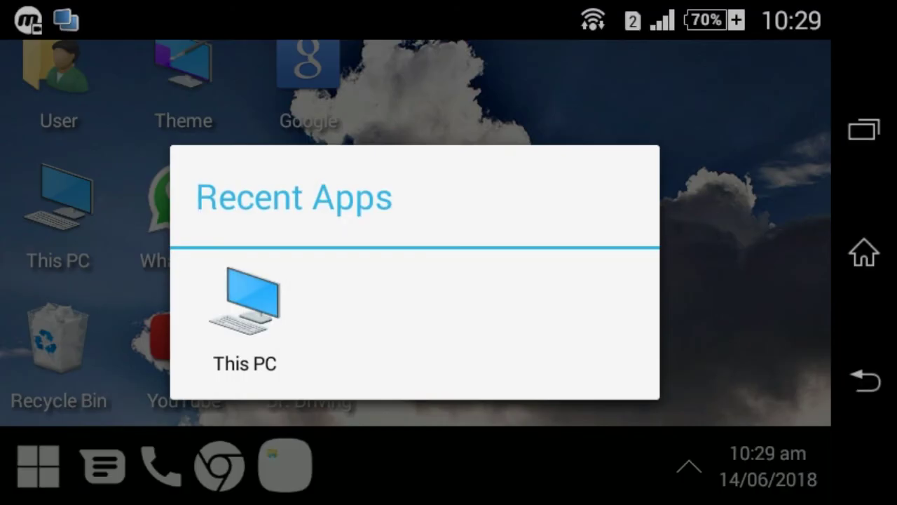
{"action": "left_click", "coordinate": [245, 319]}
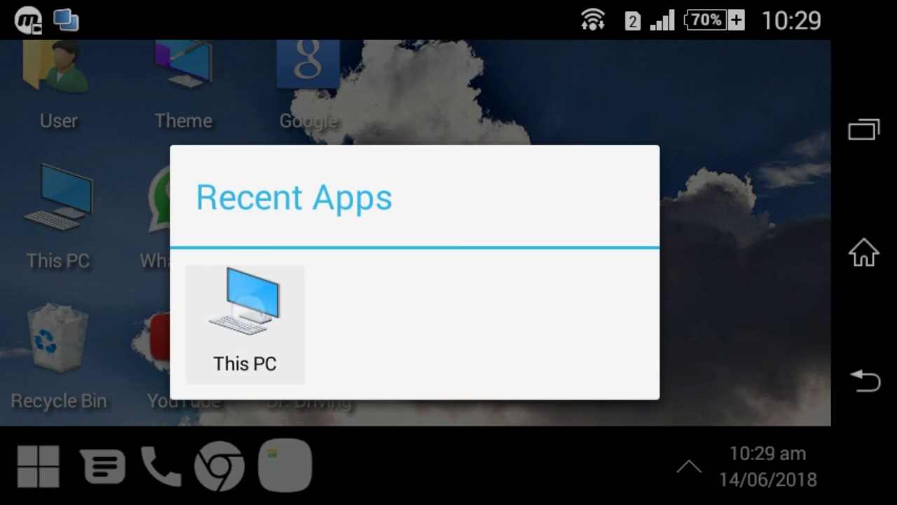
{"action": "left_click", "coordinate": [866, 27]}
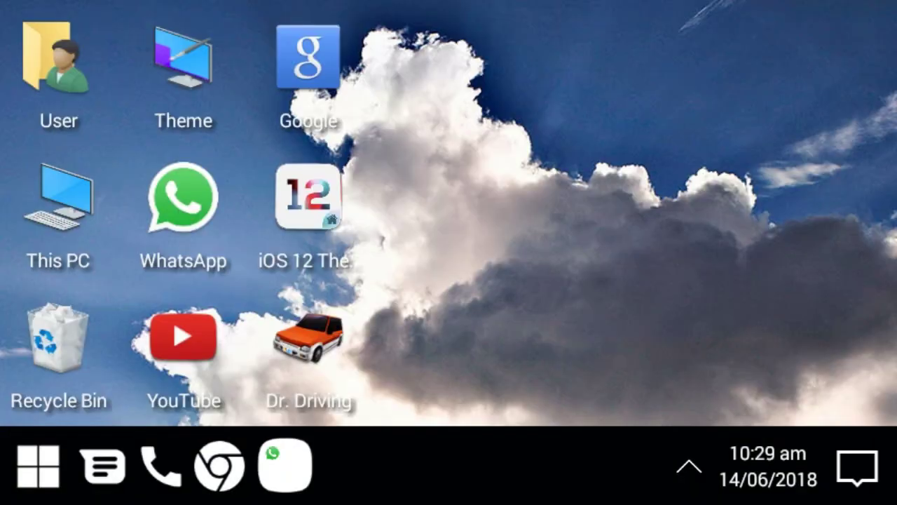
- Launch Gmail's Primary inbox from the Start menu's live tiles
{"action": "left_click", "coordinate": [38, 466]}
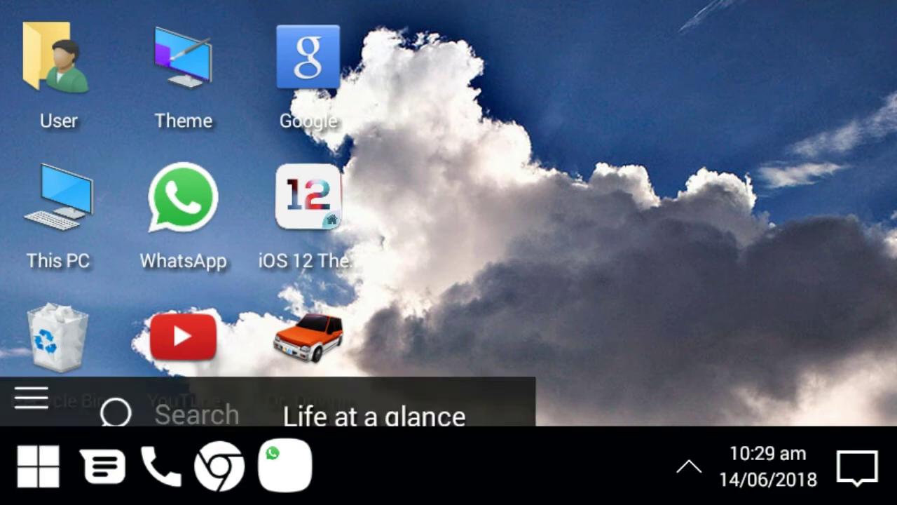
{"action": "scroll", "coordinate": [175, 232], "scroll_direction": "down", "scroll_amount": 10}
{"action": "scroll", "coordinate": [175, 246], "scroll_direction": "down", "scroll_amount": 5}
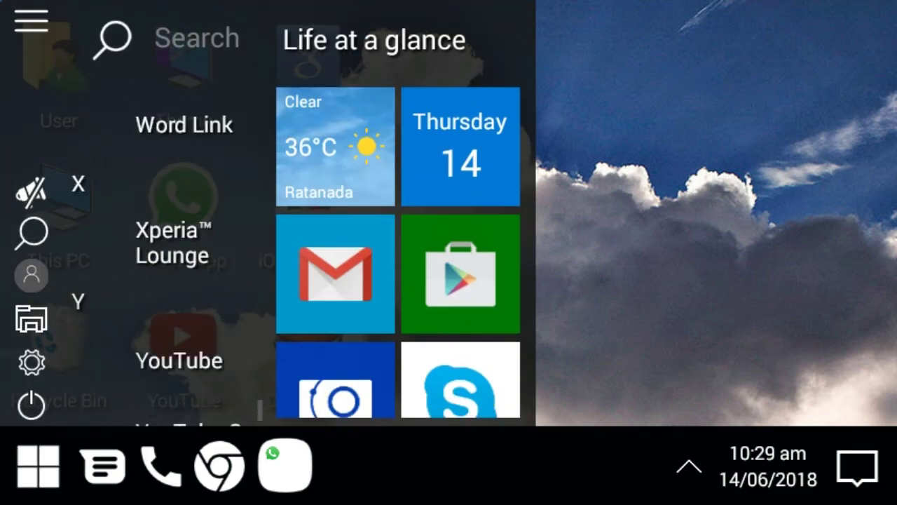
{"action": "scroll", "coordinate": [175, 246], "scroll_direction": "up", "scroll_amount": 5}
{"action": "scroll", "coordinate": [175, 246], "scroll_direction": "up", "scroll_amount": 5}
{"action": "scroll", "coordinate": [175, 246], "scroll_direction": "up", "scroll_amount": 3}
{"action": "scroll", "coordinate": [175, 245], "scroll_direction": "up", "scroll_amount": 2}
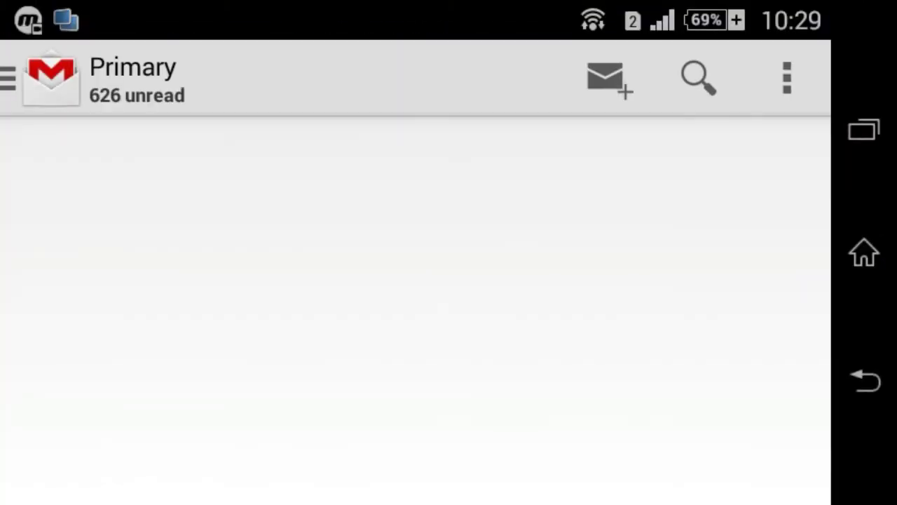
- Exit Gmail back to the Computer Launcher desktop
{"action": "key", "text": "Escape"}
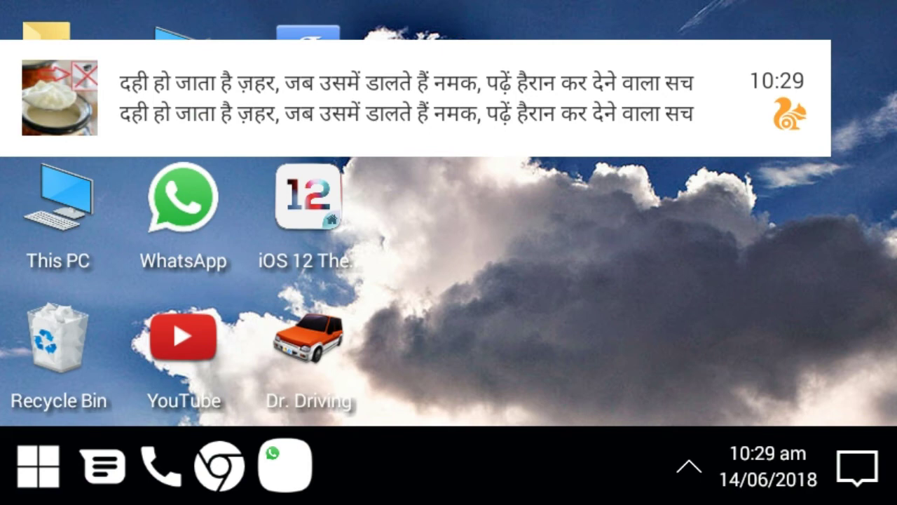
{"action": "left_click", "coordinate": [673, 356]}
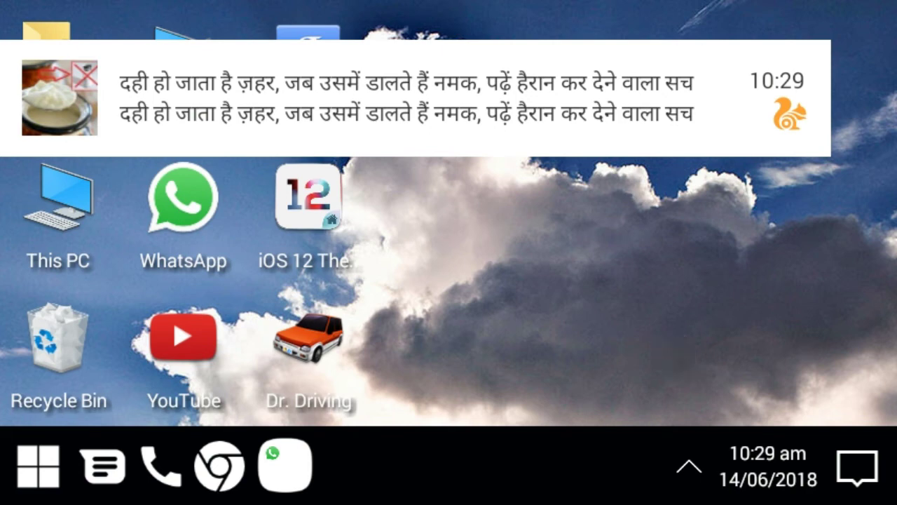